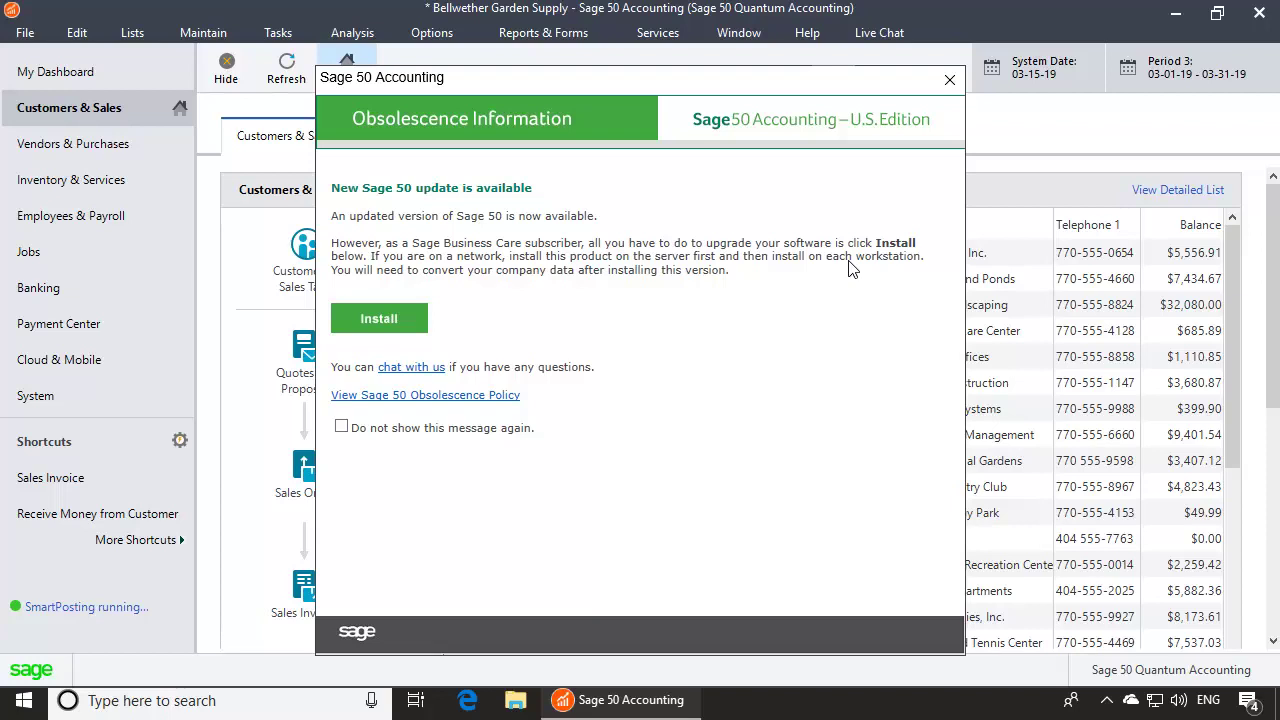
Dismiss the obsolescence notice, check online for updates and download the Sage 50 US R2019.0 Upgrade.
click(950, 80)
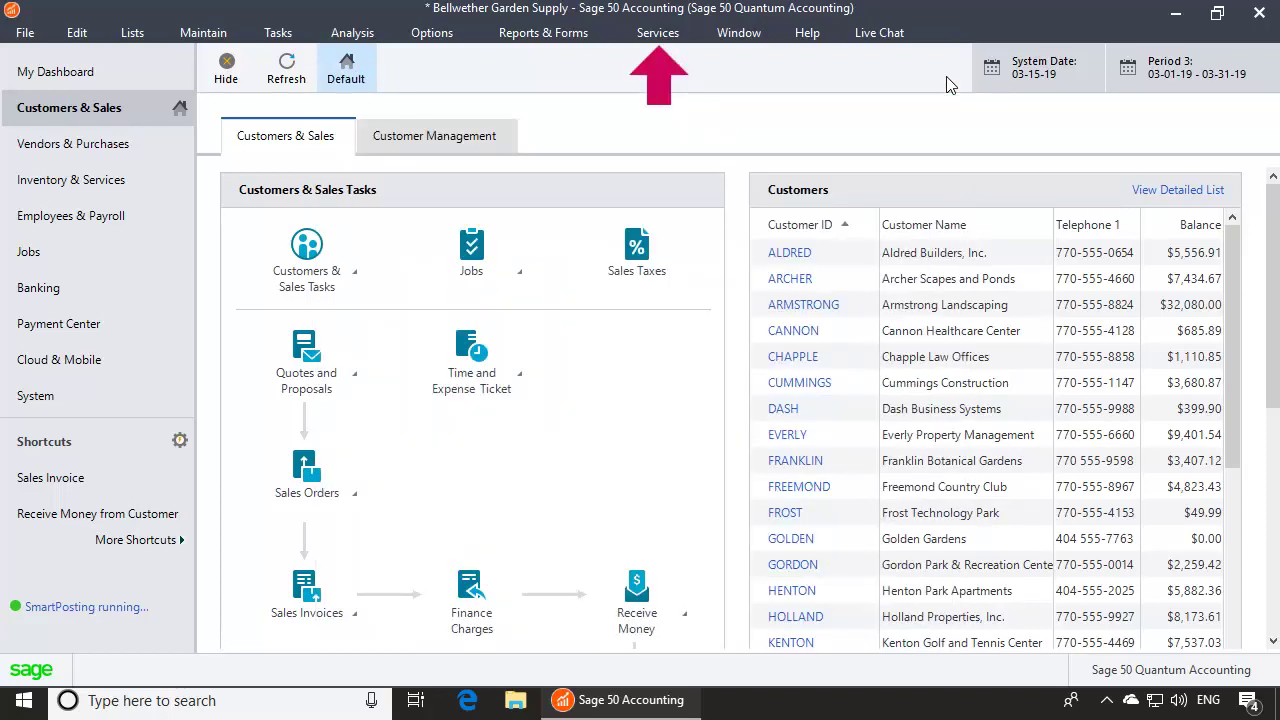
click(658, 33)
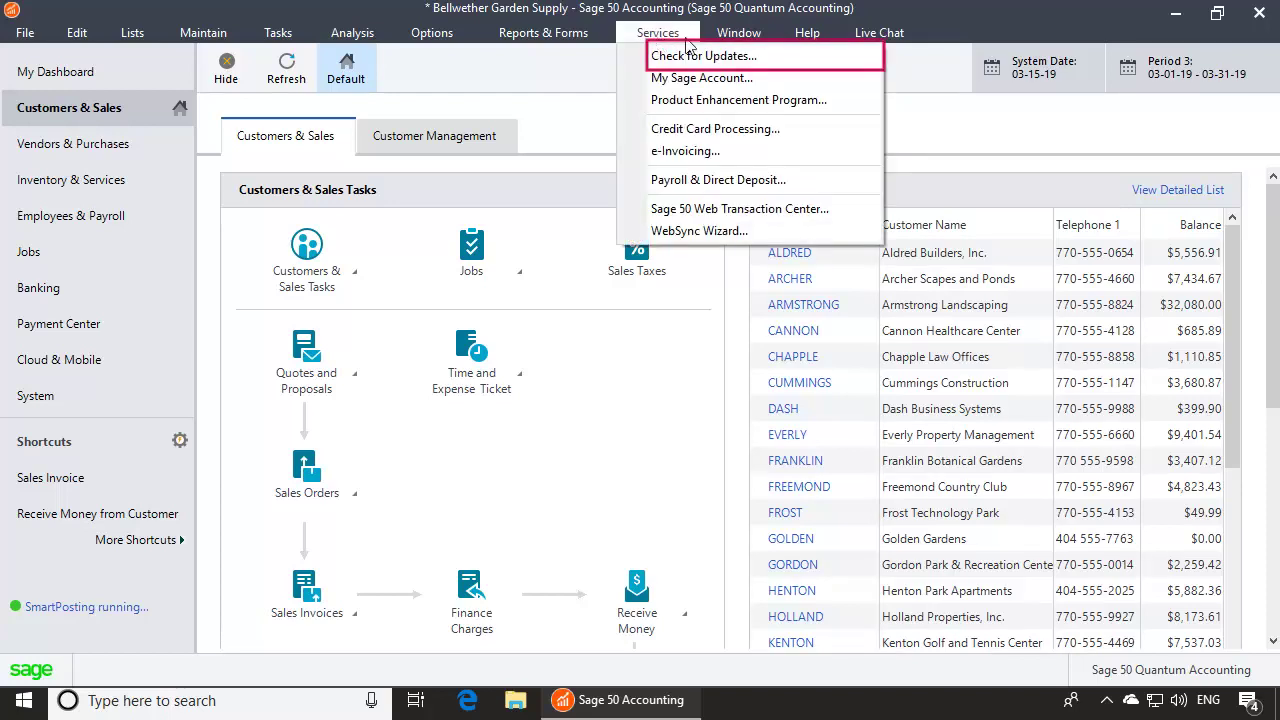
click(700, 57)
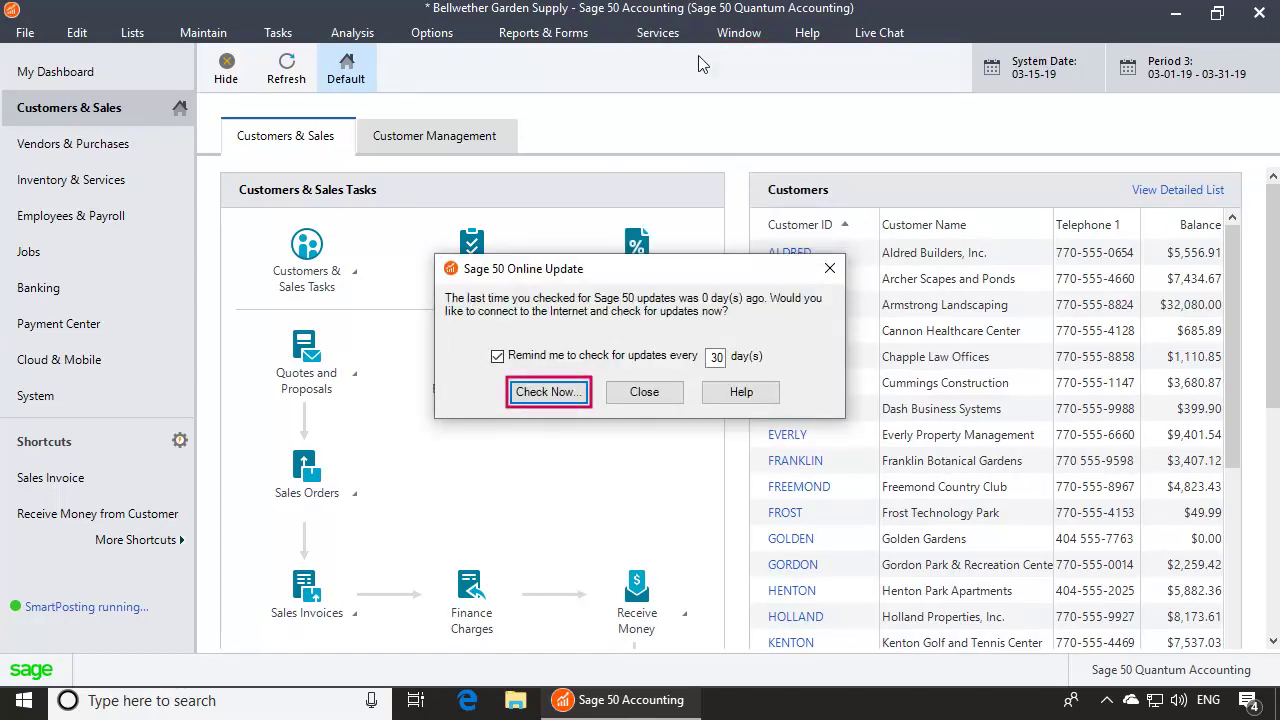
click(550, 396)
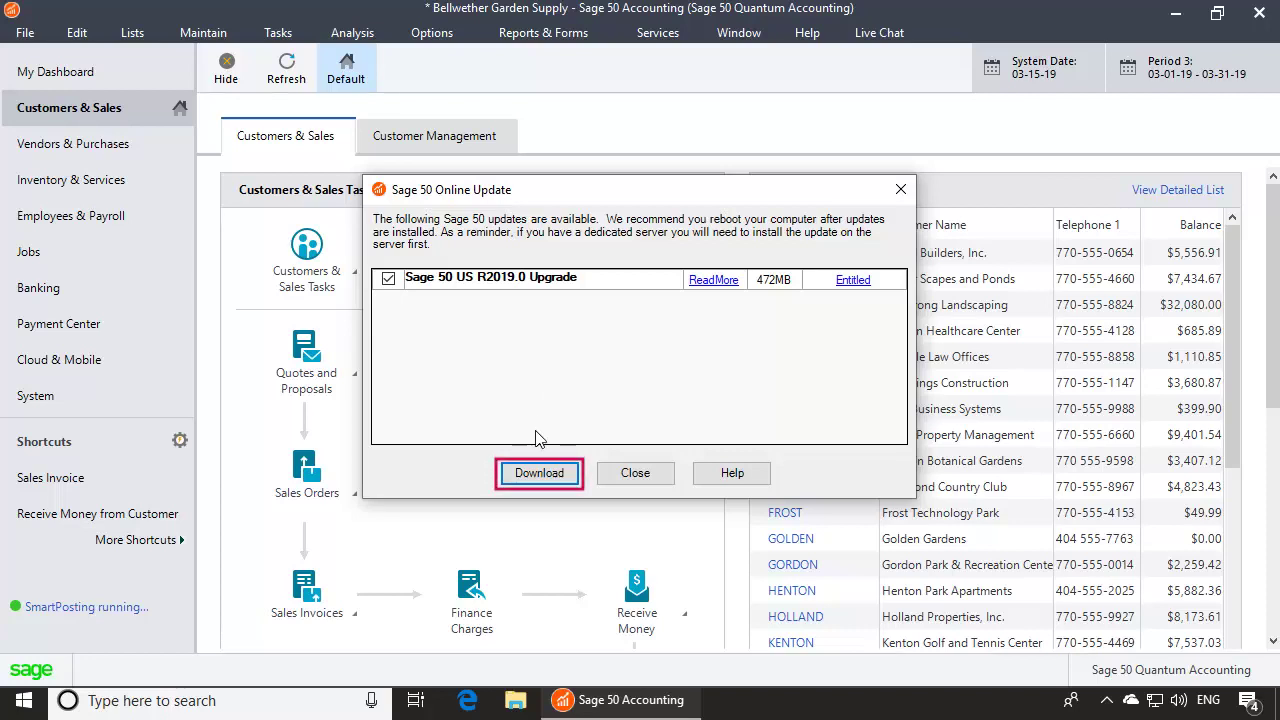
click(539, 476)
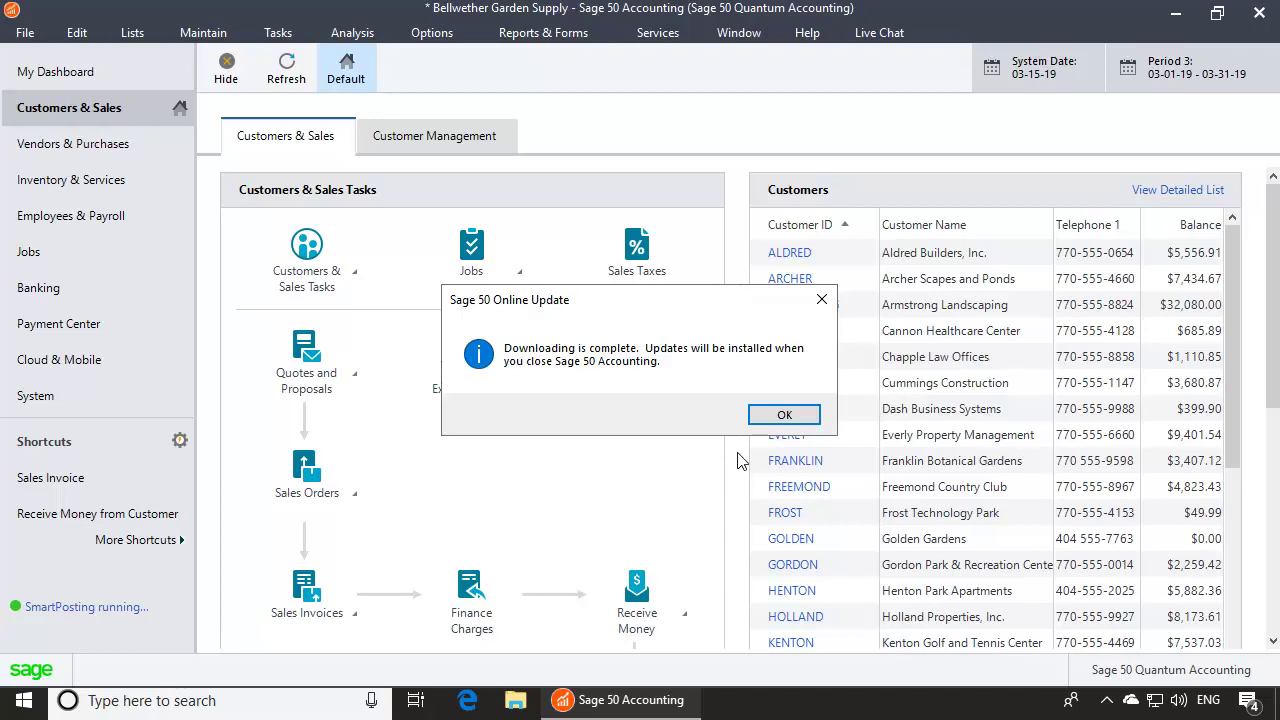
click(774, 418)
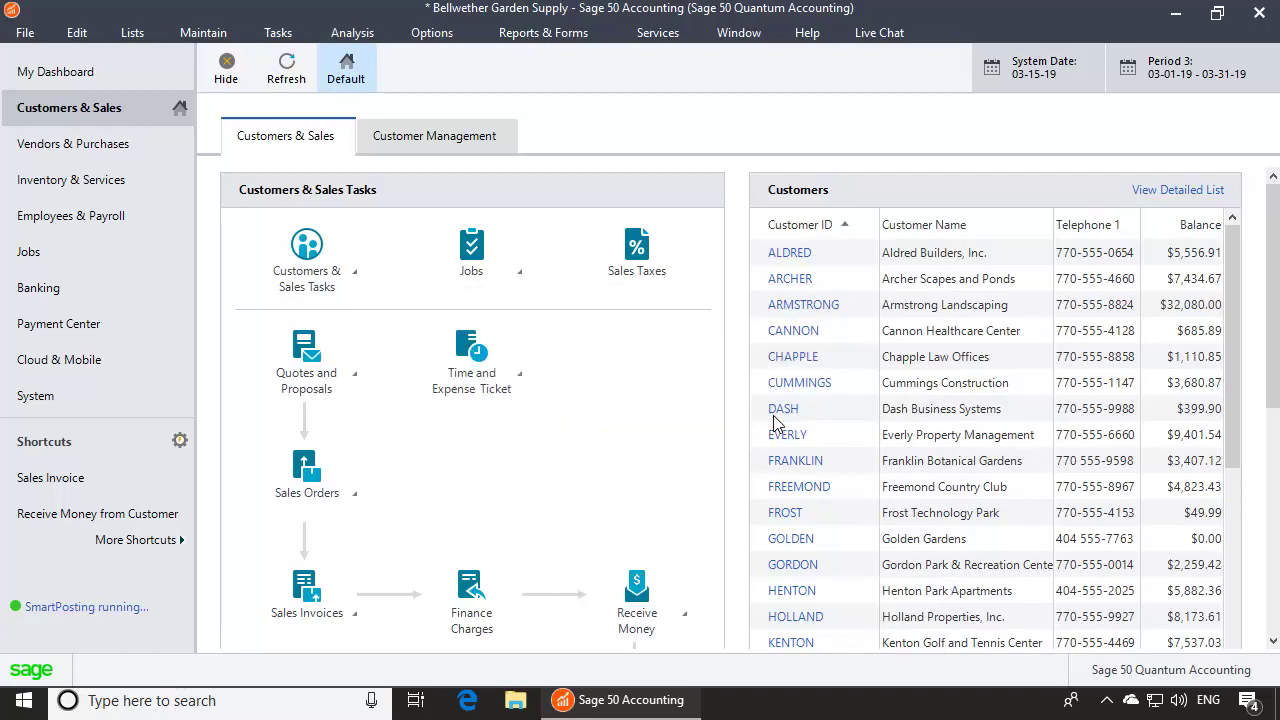
Exit Sage 50 and start installing the 2019 update, including the required Microsoft Visual C++ 2012 Redistributable Package (x86).
click(25, 32)
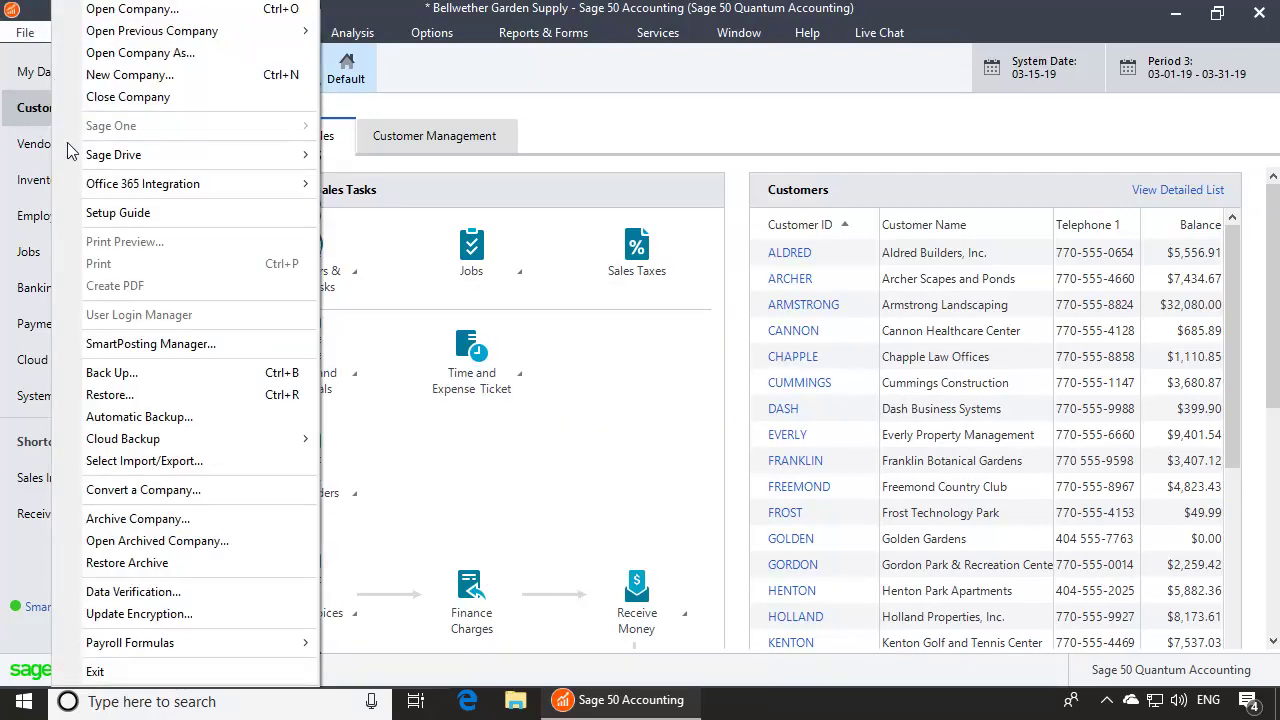
click(95, 672)
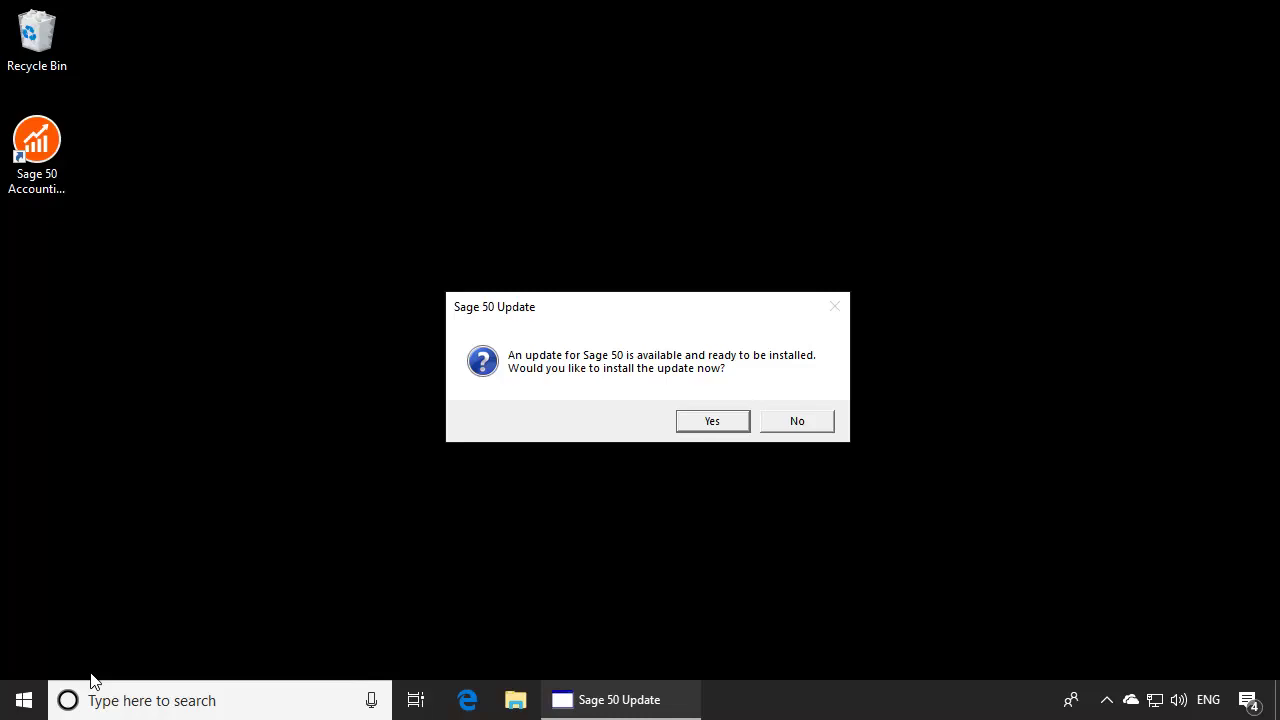
click(713, 423)
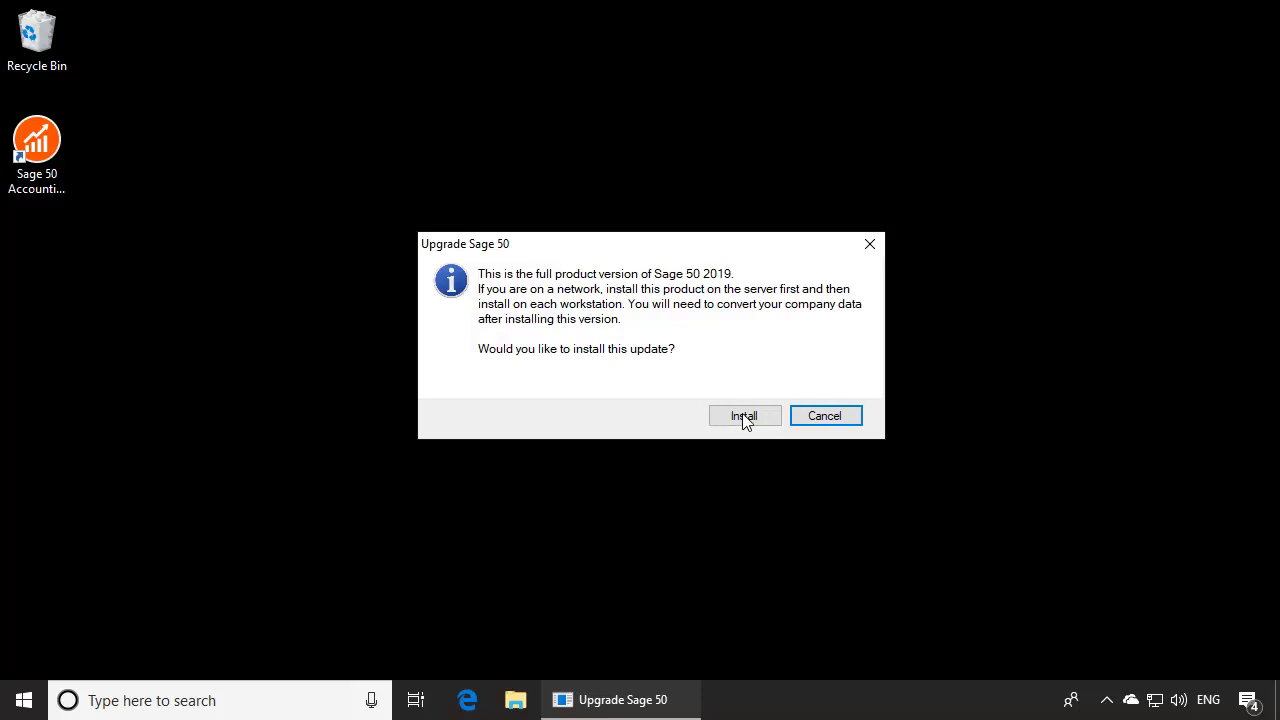
click(743, 416)
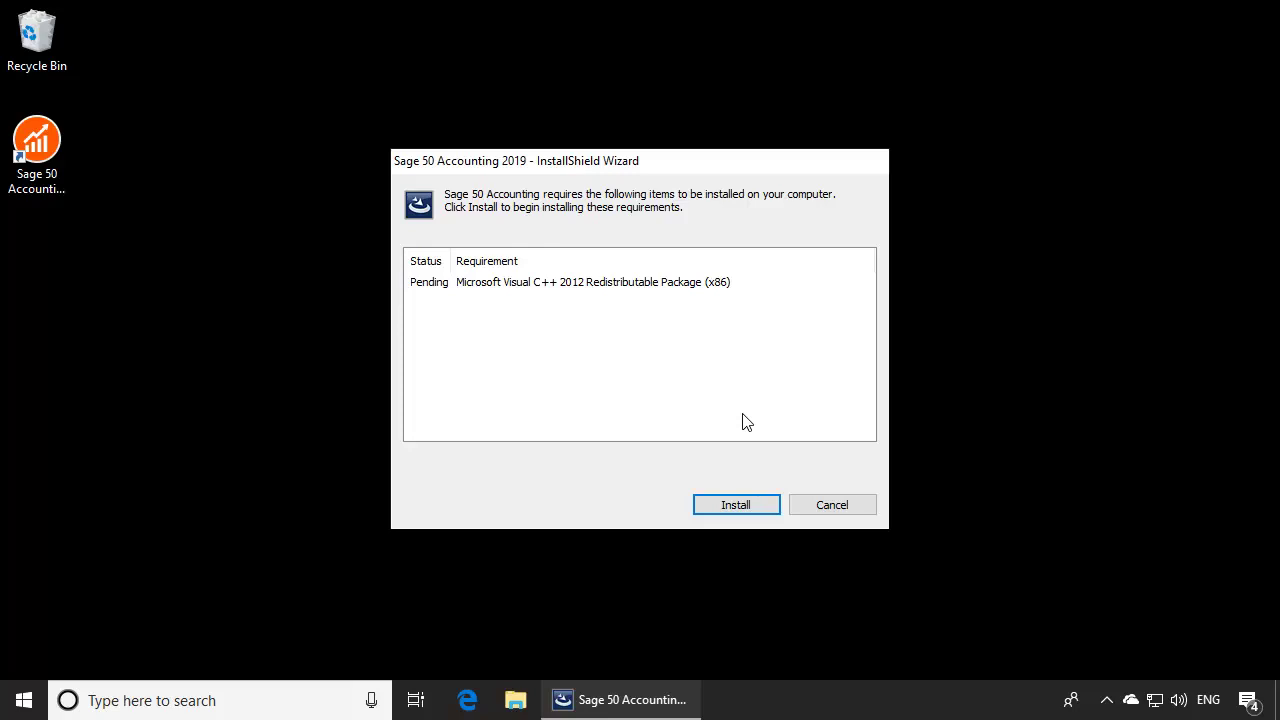
click(737, 506)
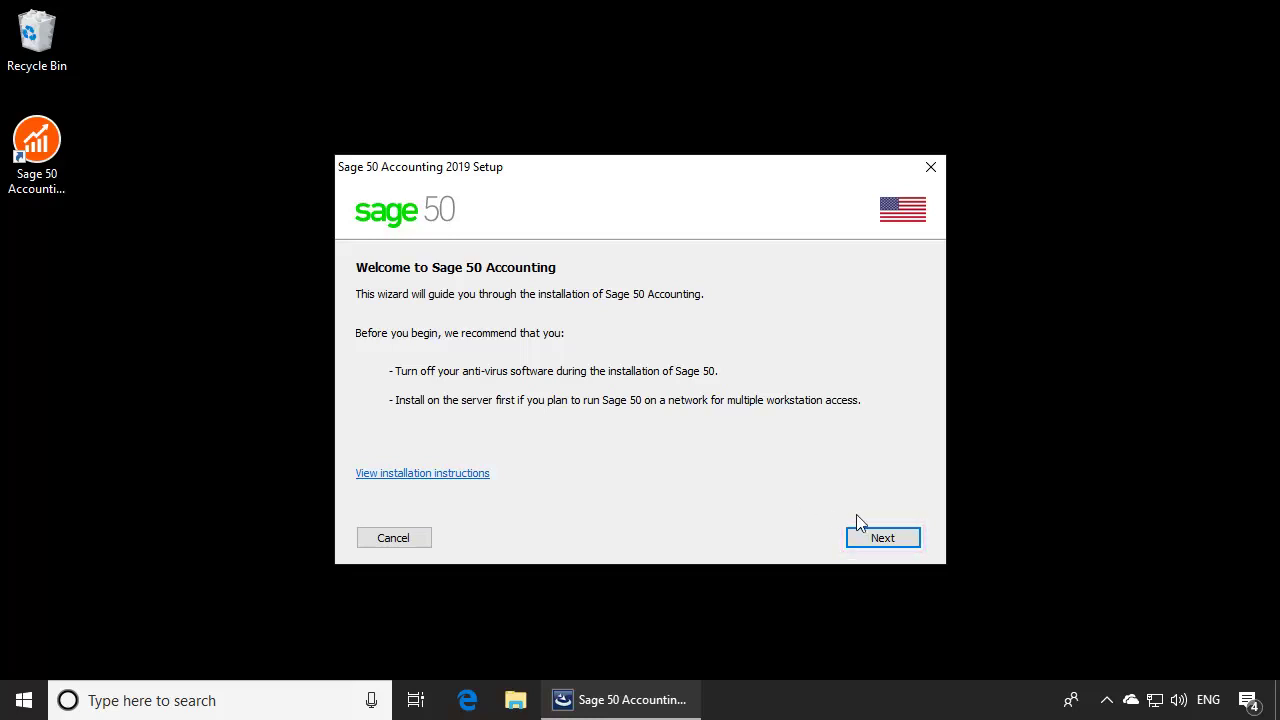
Accept the license agreement in the 2019 setup and keep the automatic Windows Firewall configuration.
click(882, 538)
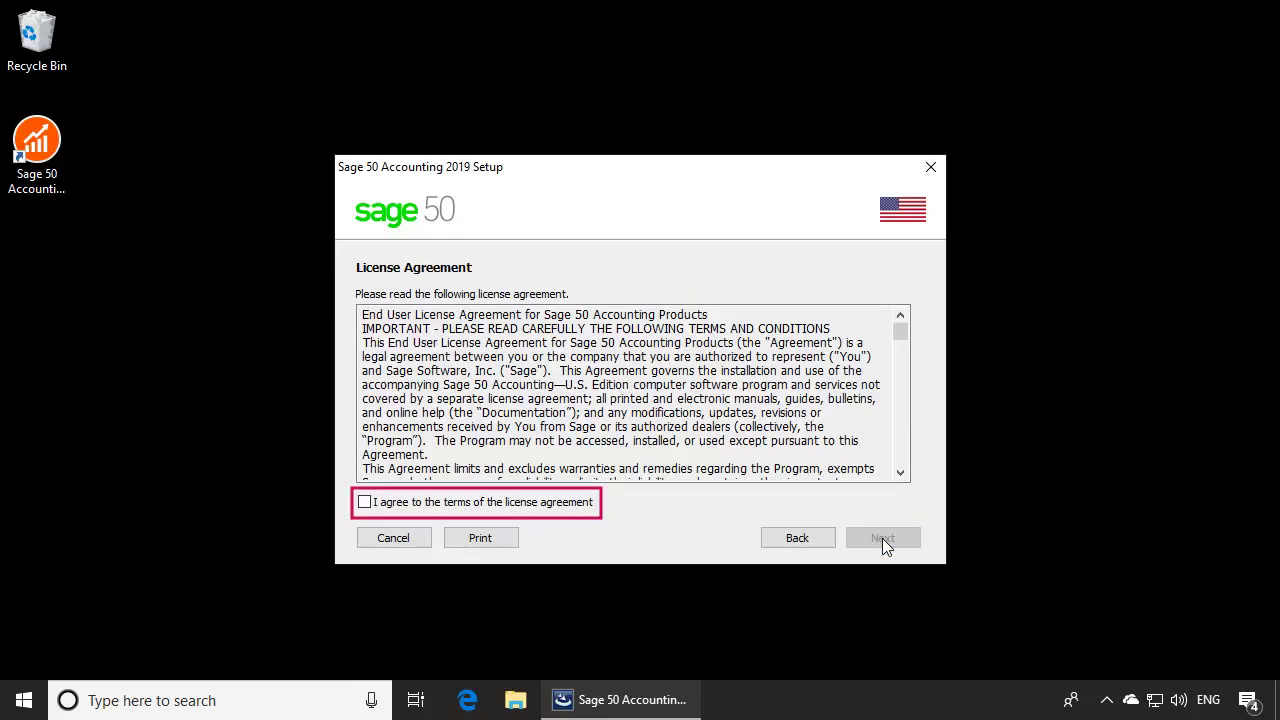
click(365, 503)
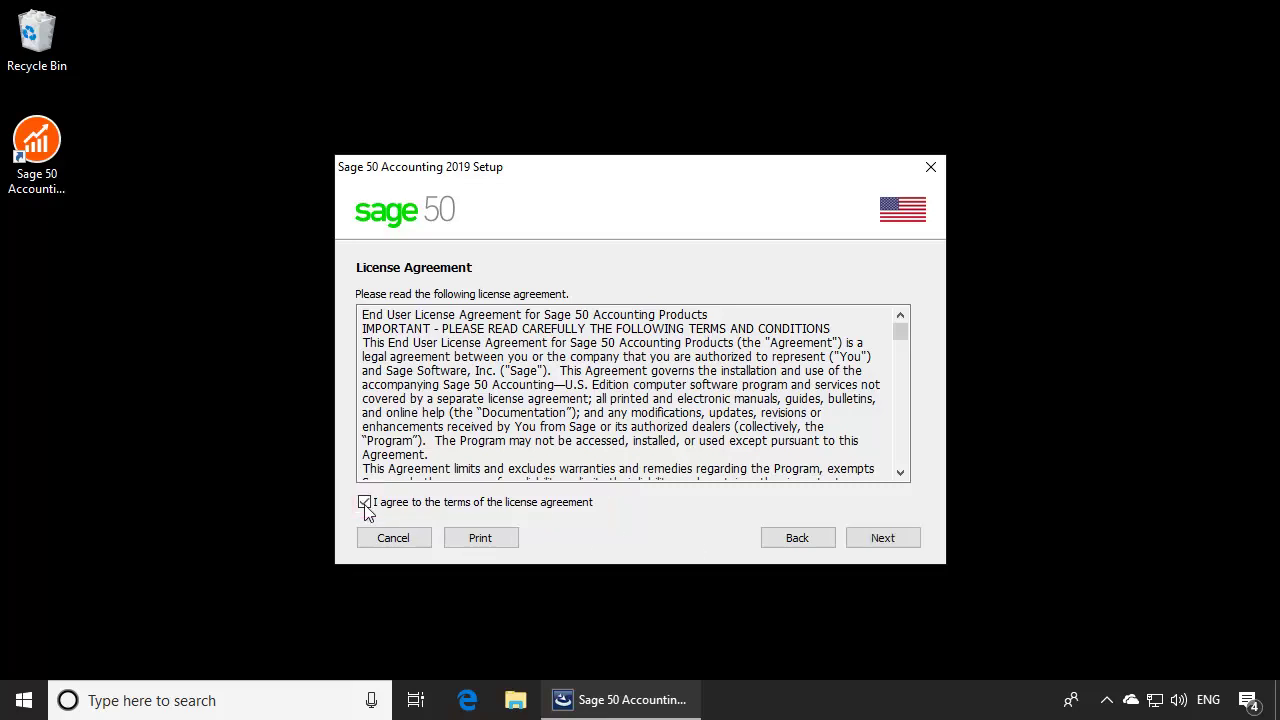
click(882, 540)
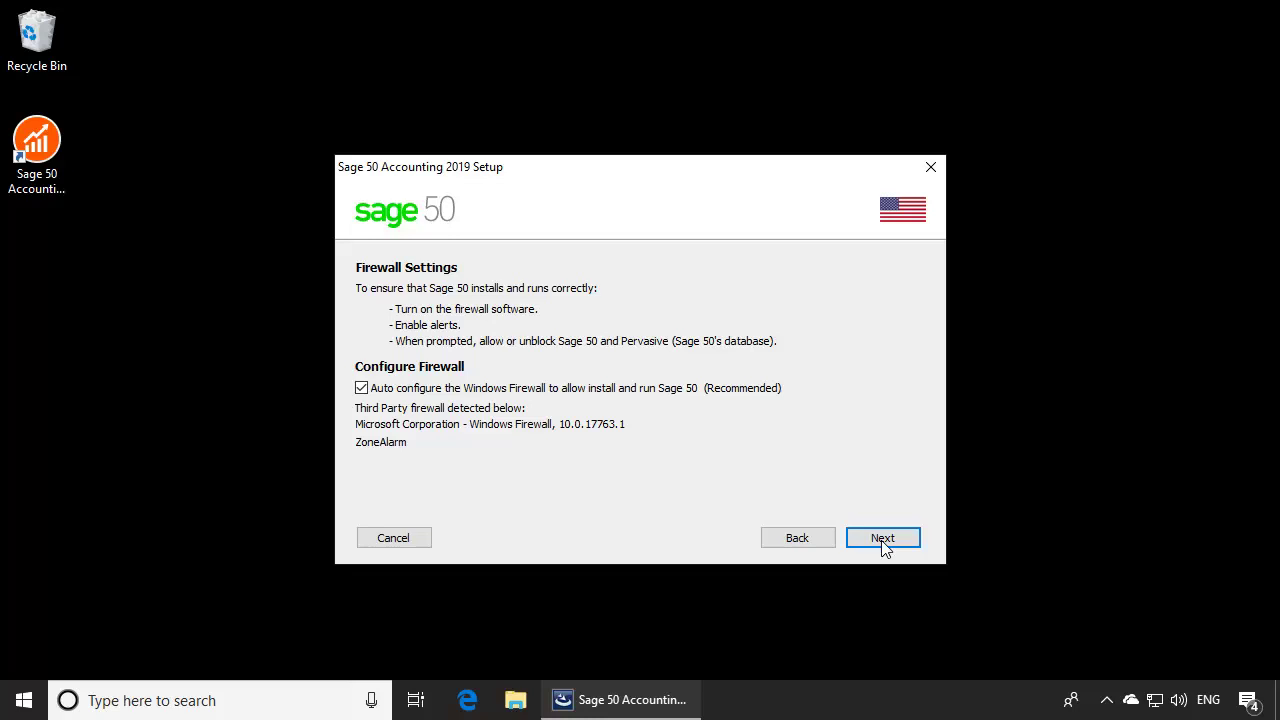
click(882, 540)
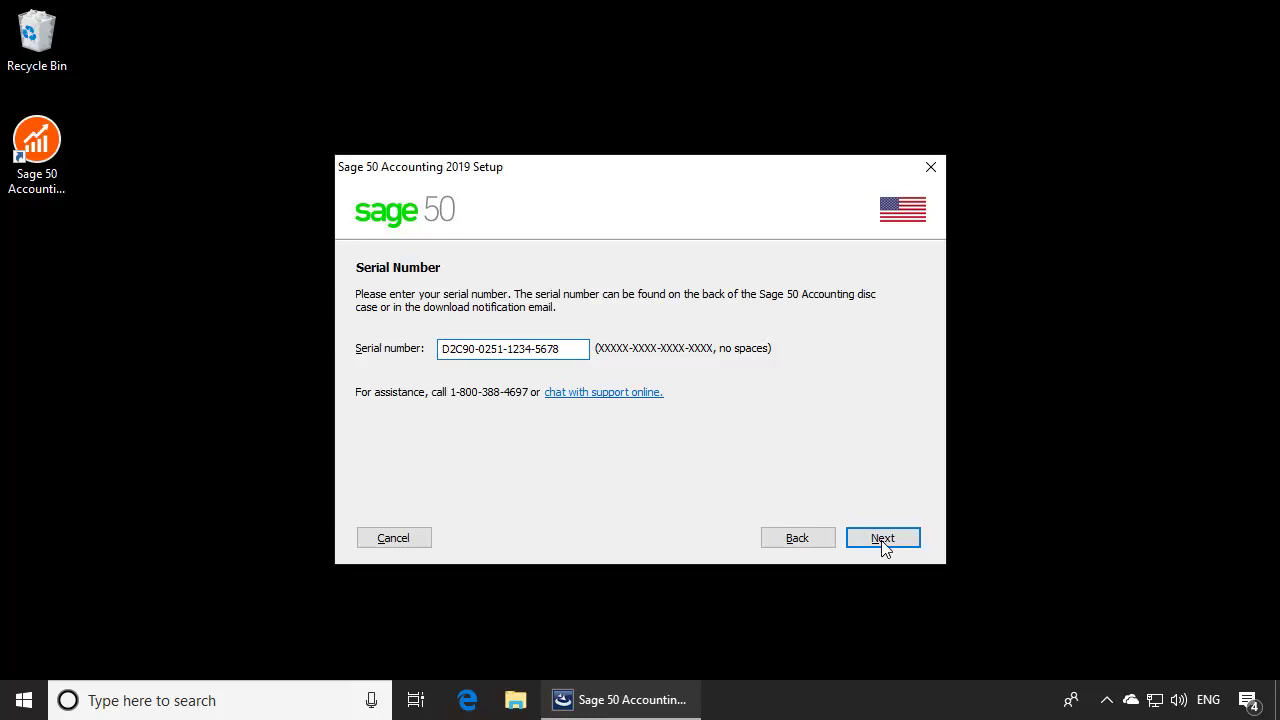
Install with the filled-in serial number, replacing Sage 50 Accounting 2018, and allow w3dbsmgr.exe and Peachw.exe through ZoneAlarm.
click(882, 541)
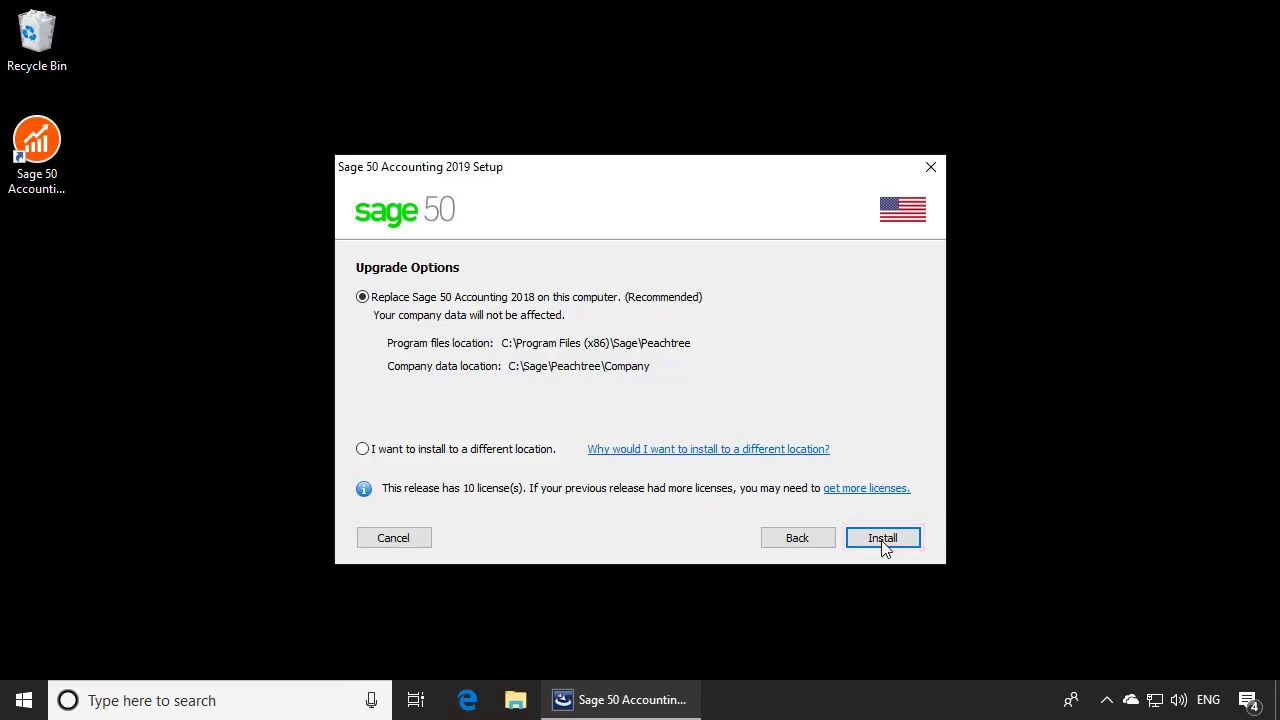
click(884, 540)
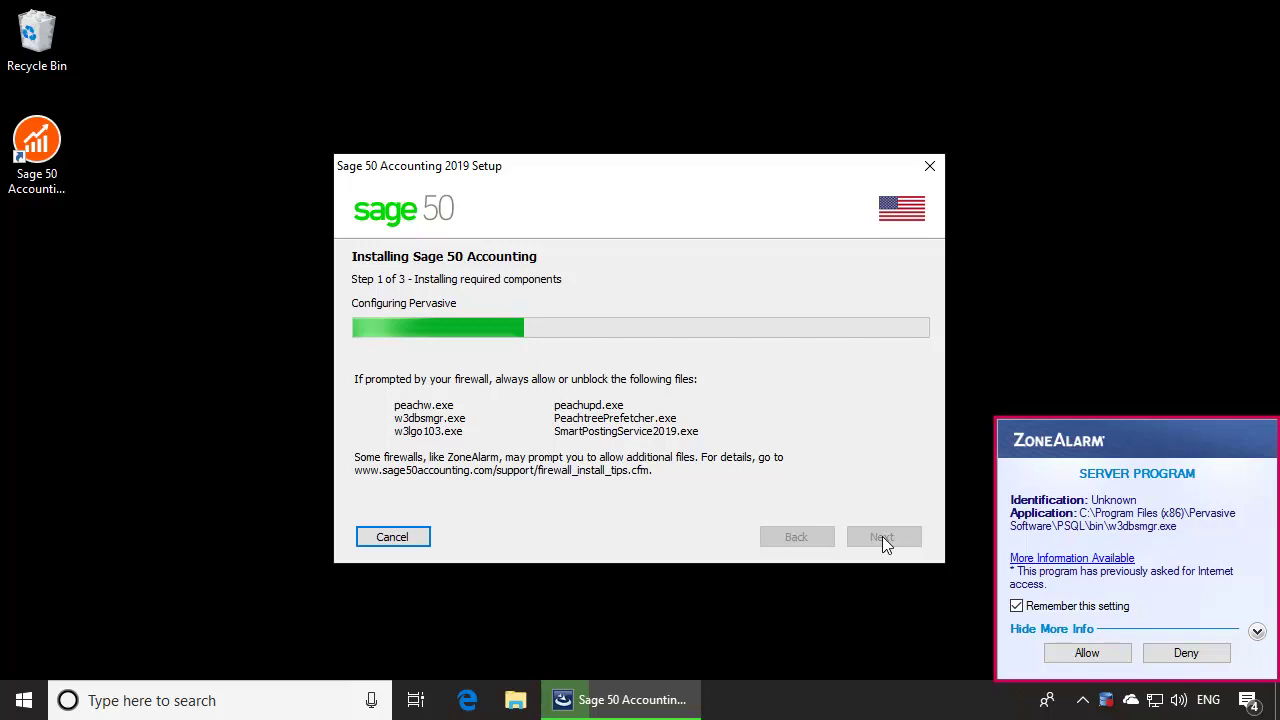
click(1087, 652)
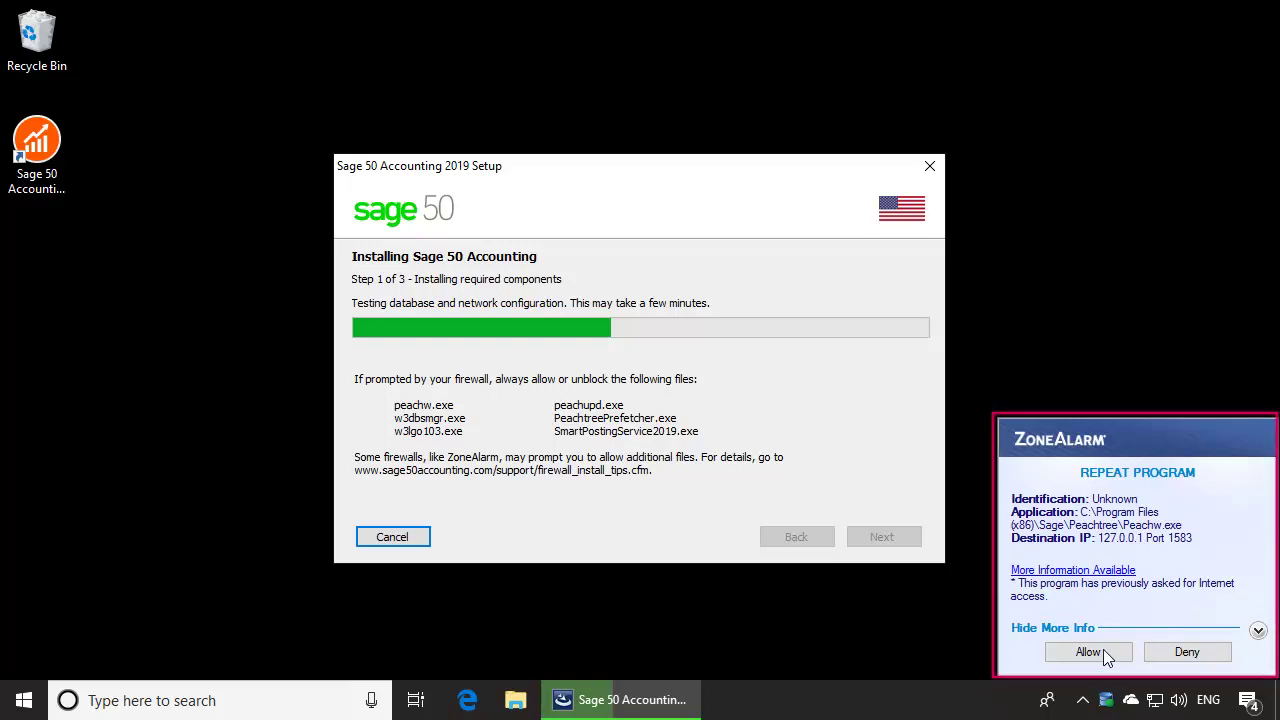
click(1088, 652)
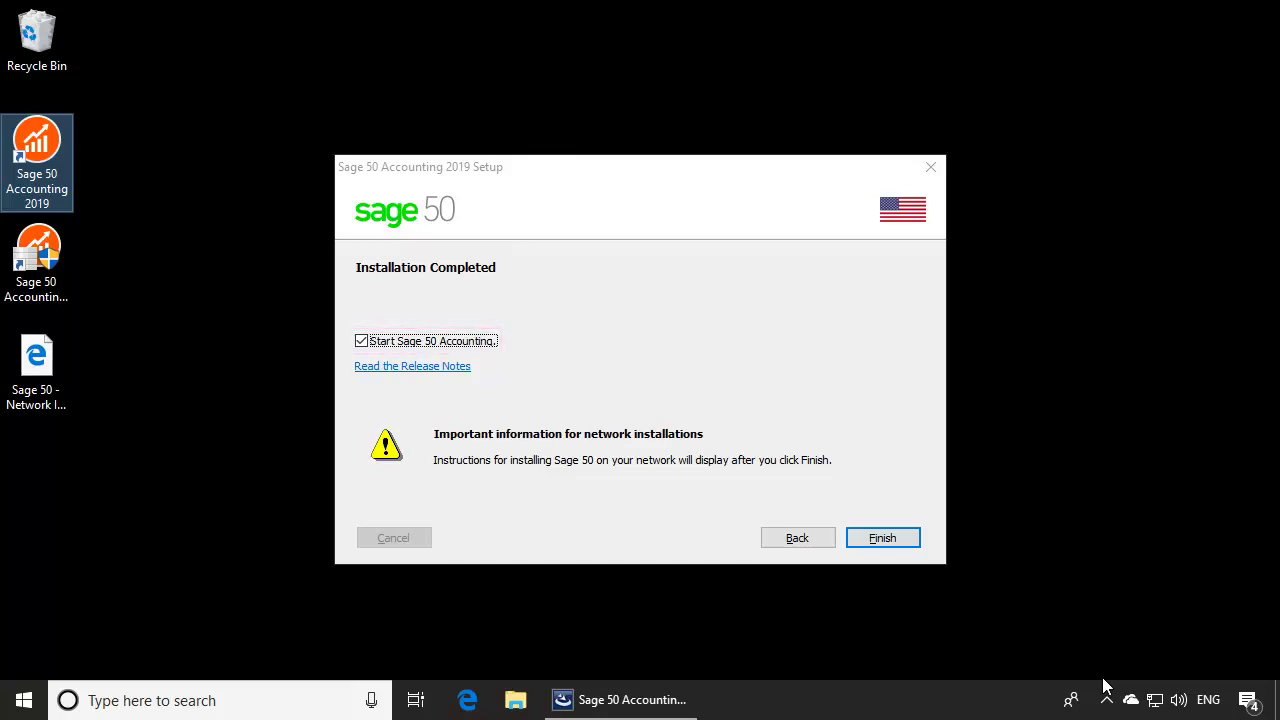
Finish the setup with Sage 50 Accounting started, review and close the network installation instructions, and allow Peachw.exe through ZoneAlarm.
click(880, 543)
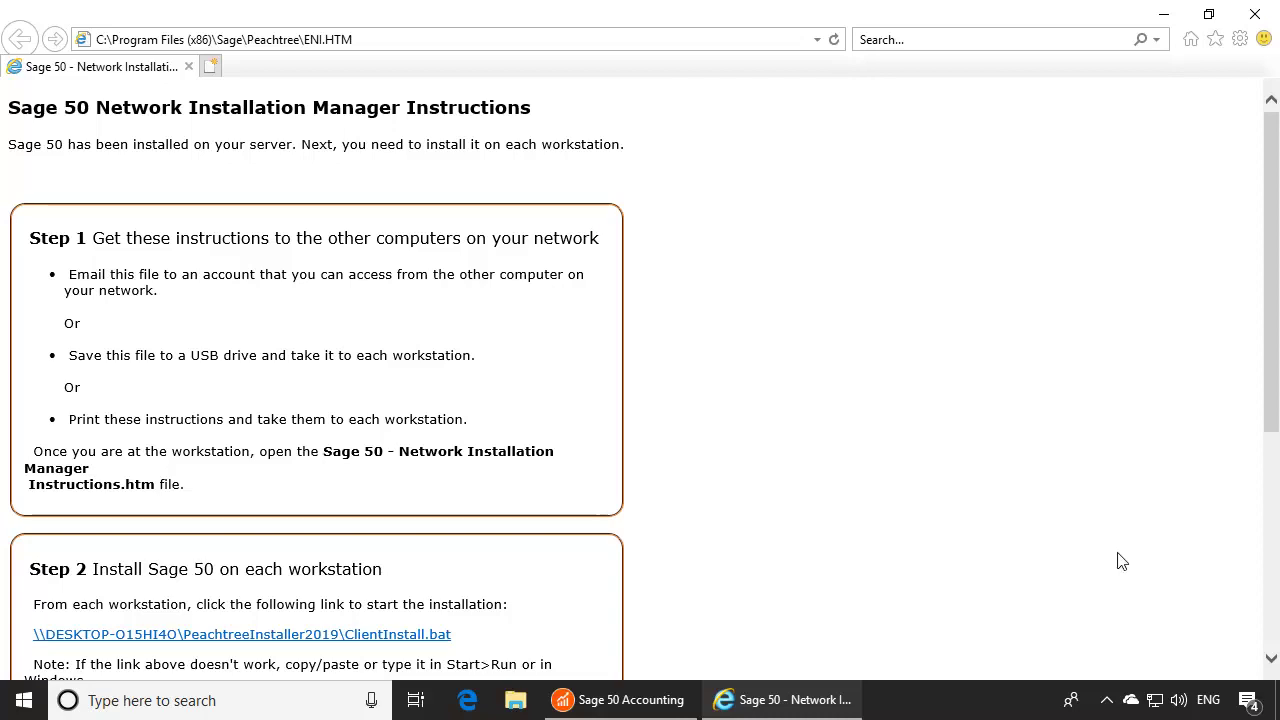
click(1272, 641)
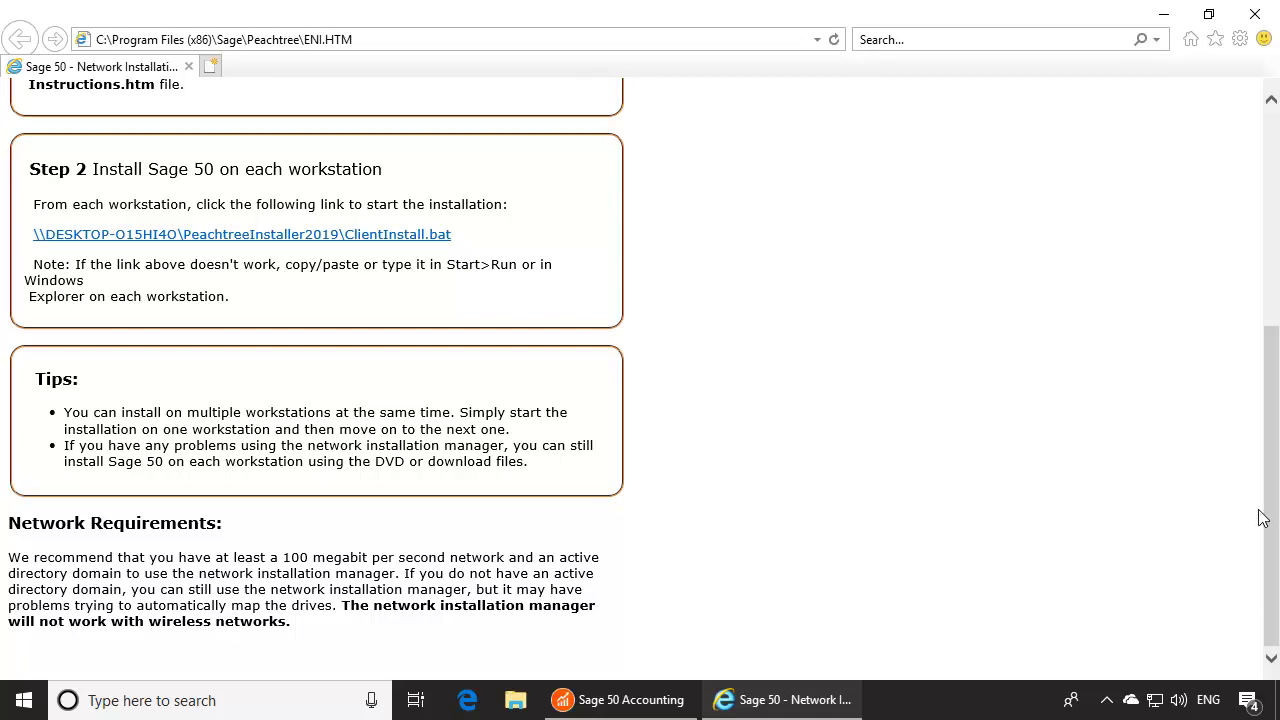
click(1256, 15)
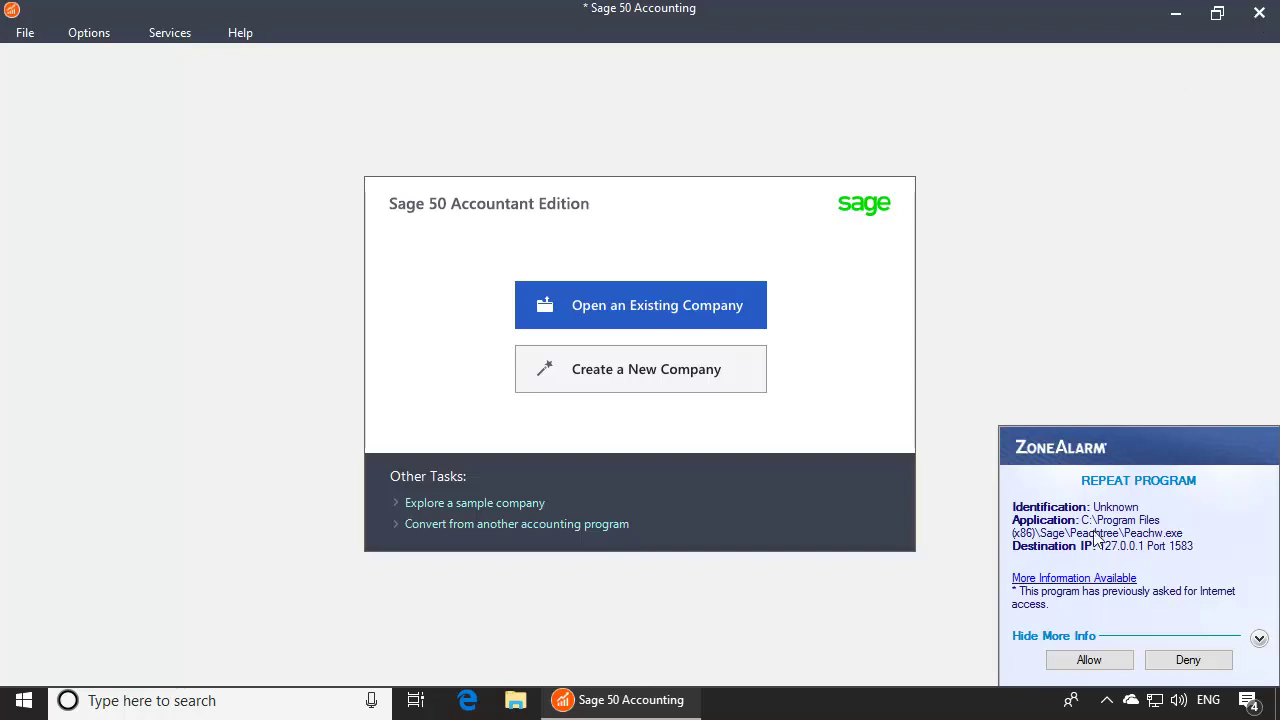
click(1093, 661)
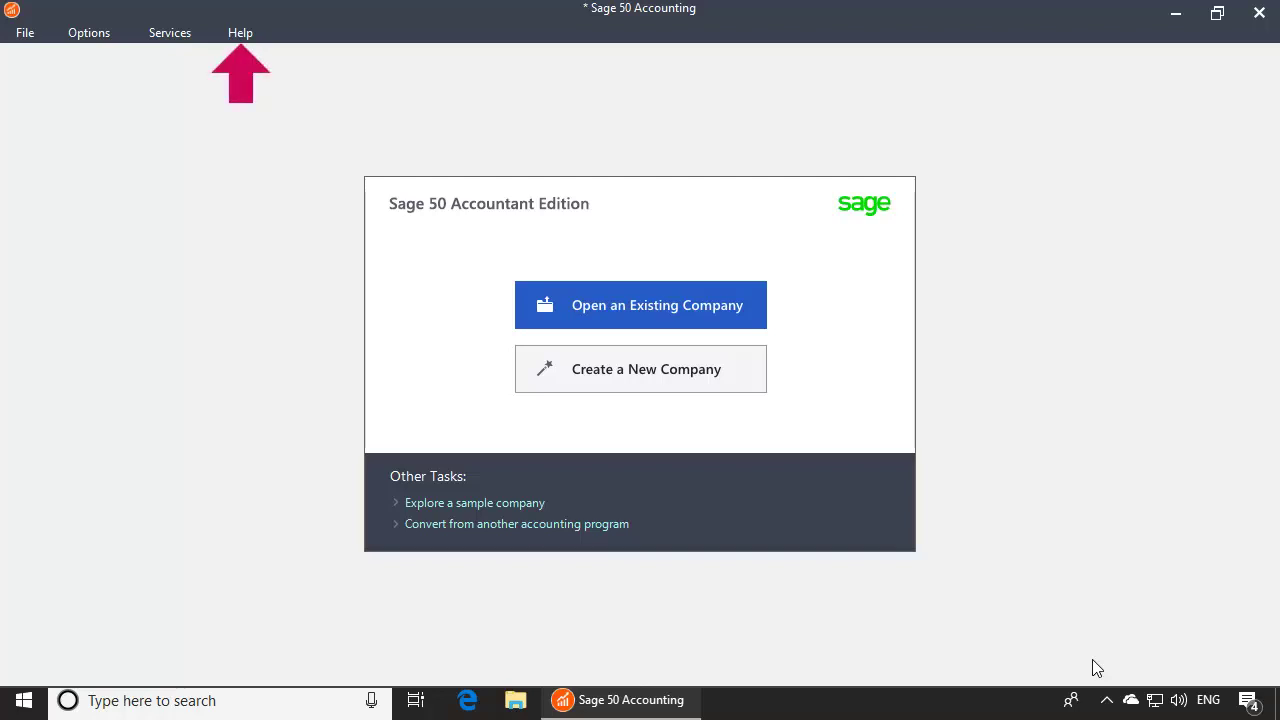
Activate the product online through the Sage 50 activation, licensing and subscription options.
click(240, 34)
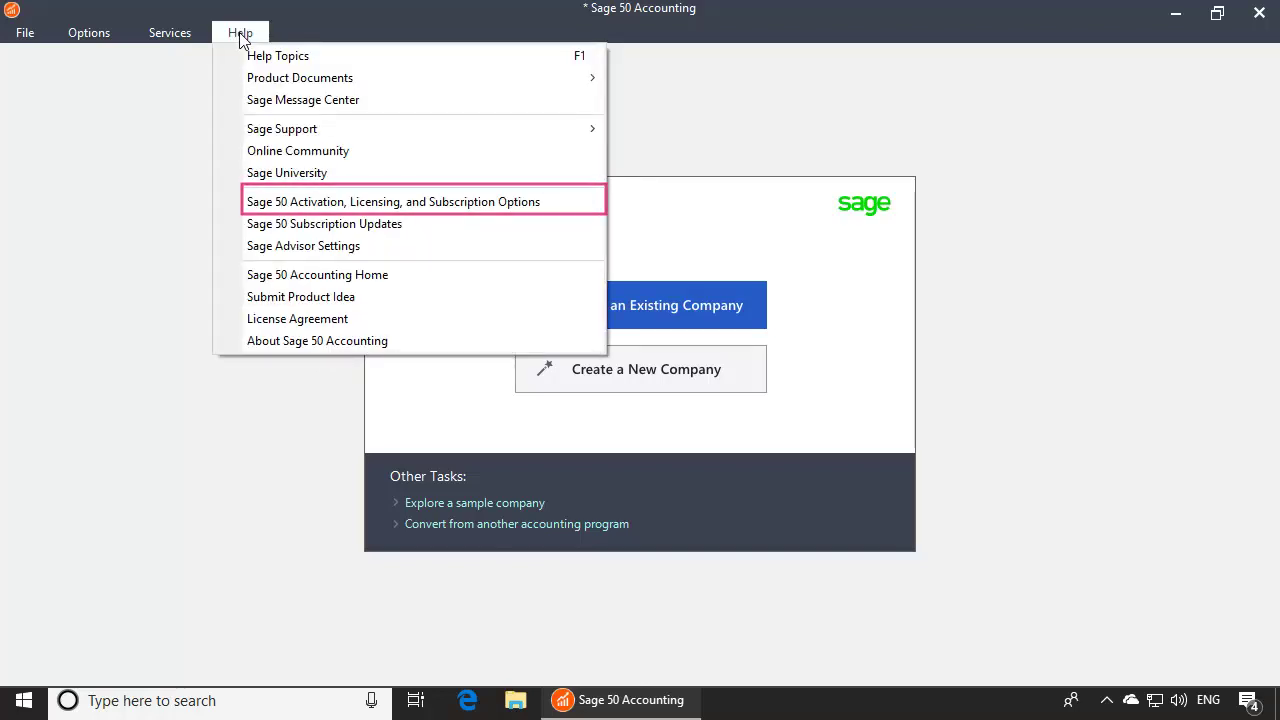
click(335, 203)
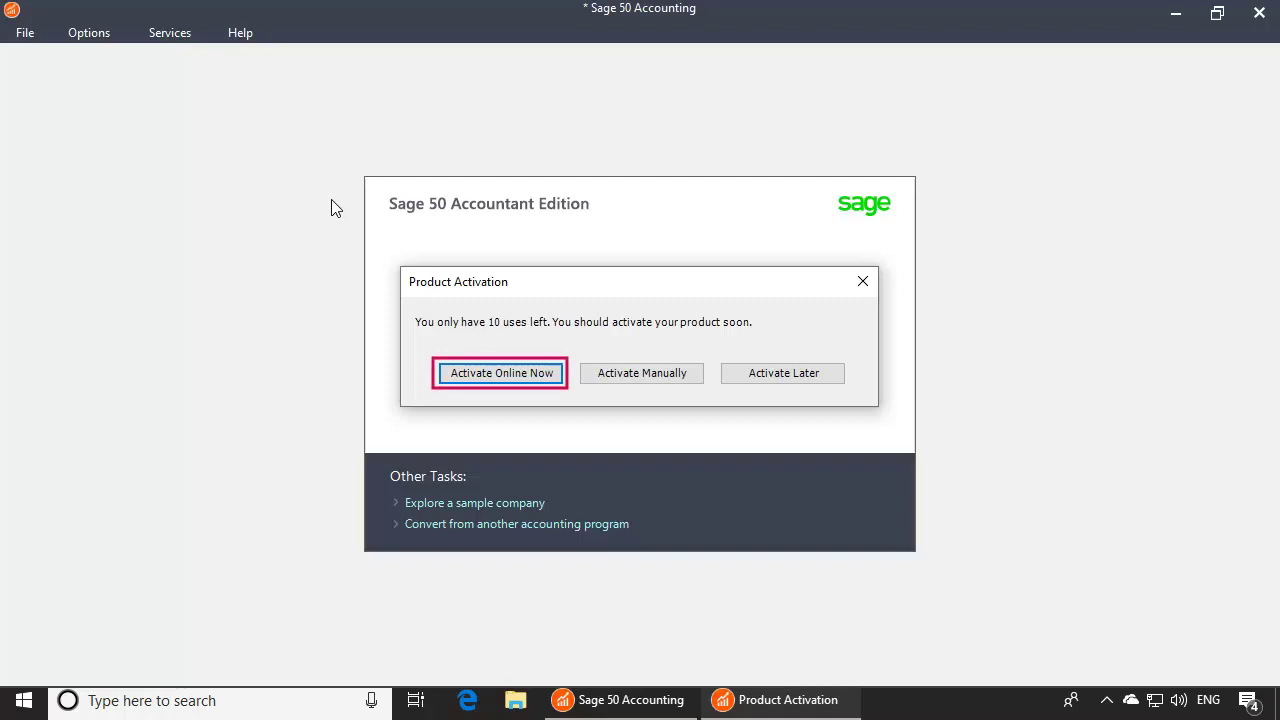
click(507, 378)
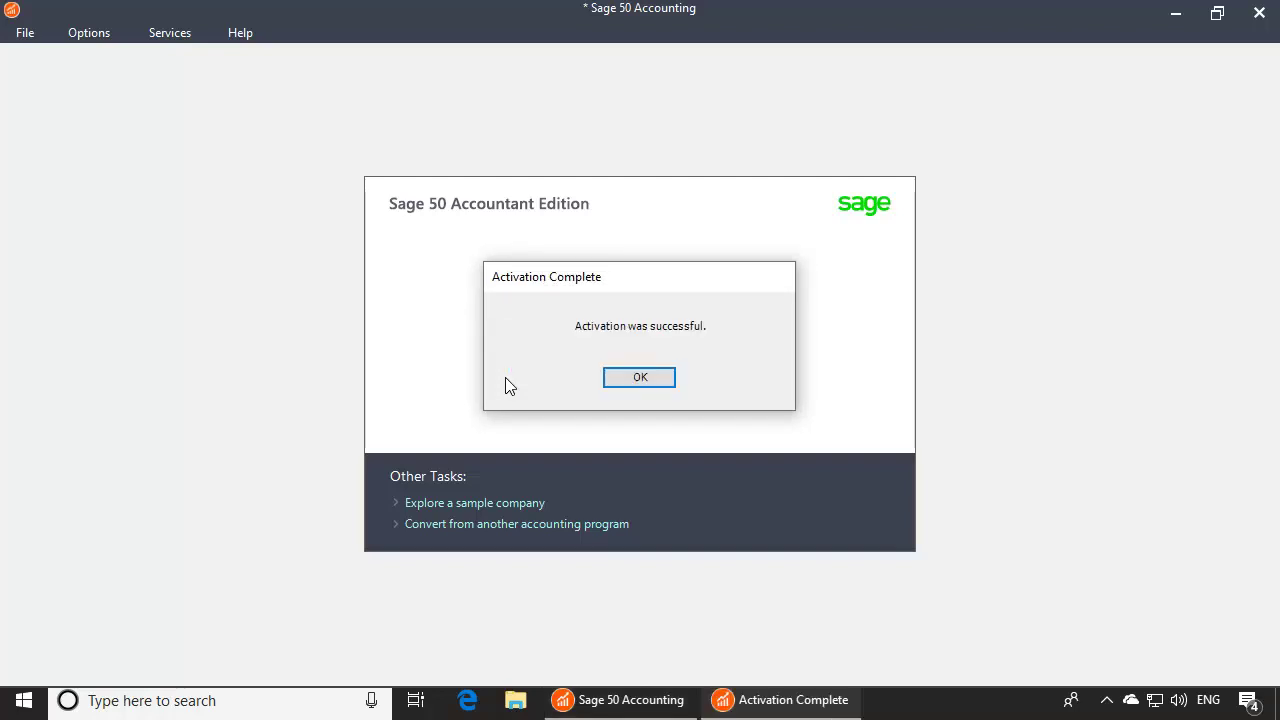
click(636, 382)
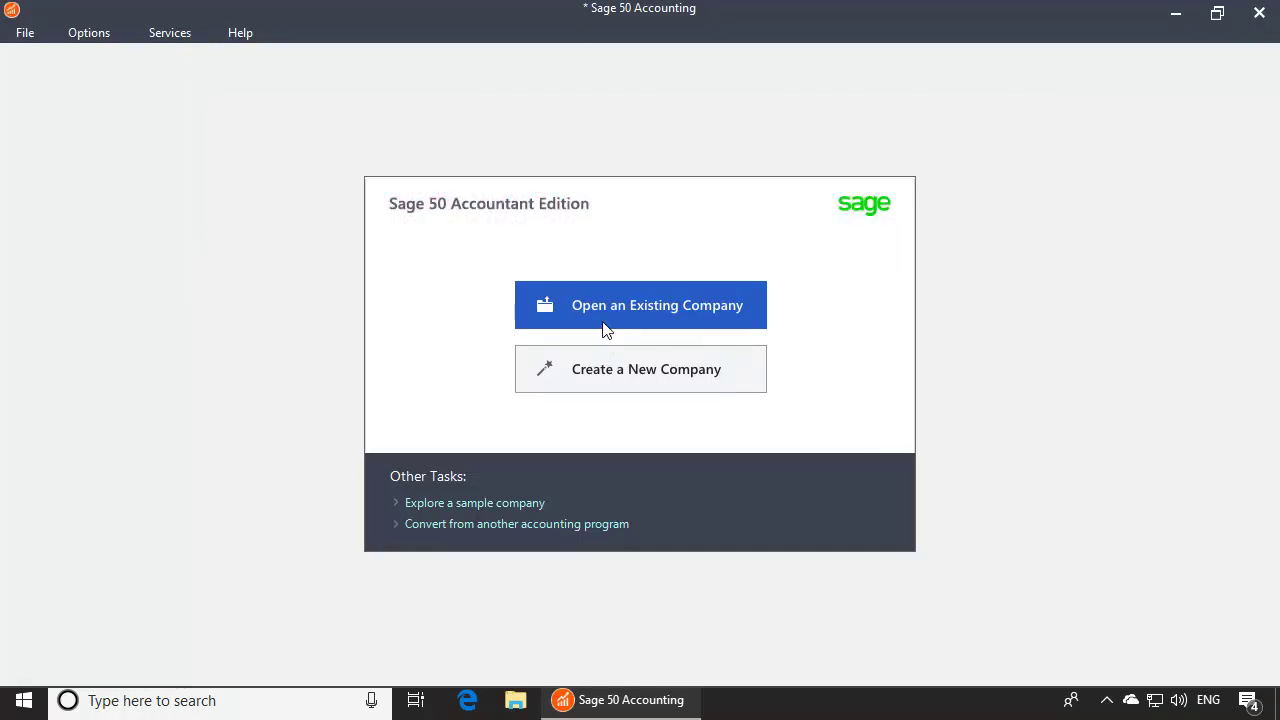
Open the existing company Bellwether Garden Supply and confirm it for conversion to Sage 50 Premium Accounting 2019.
click(603, 304)
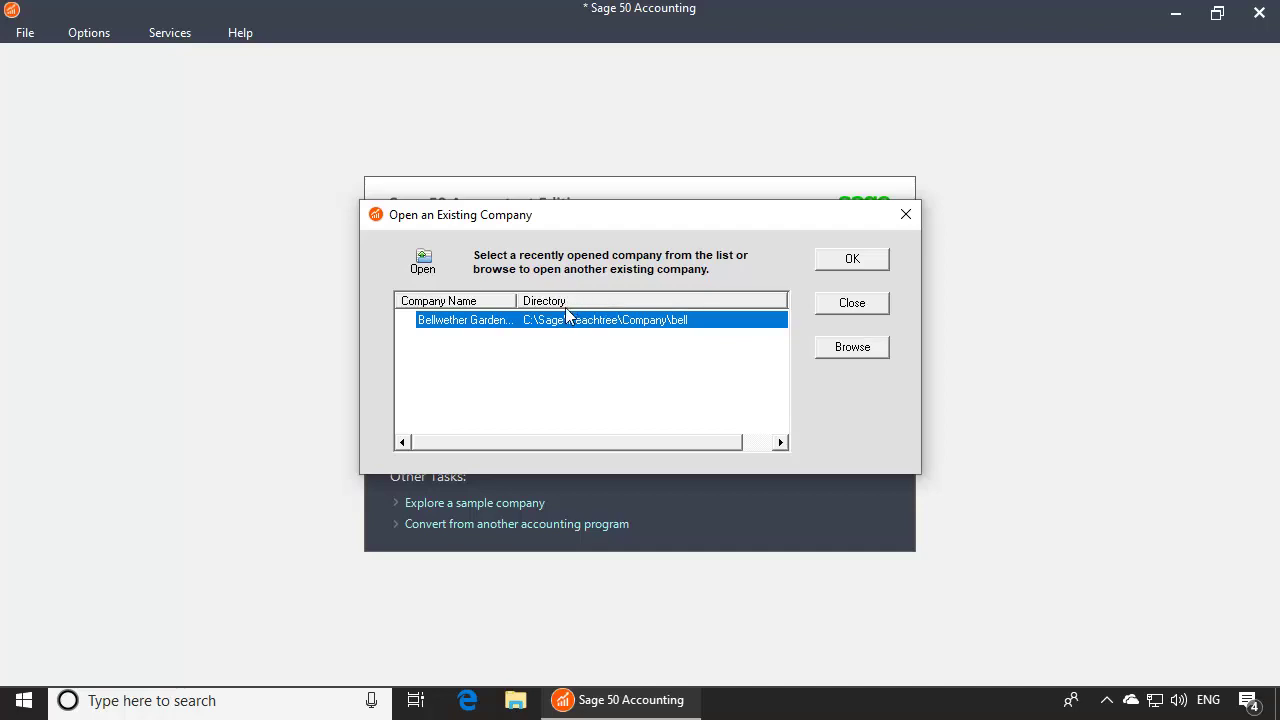
double_click(562, 321)
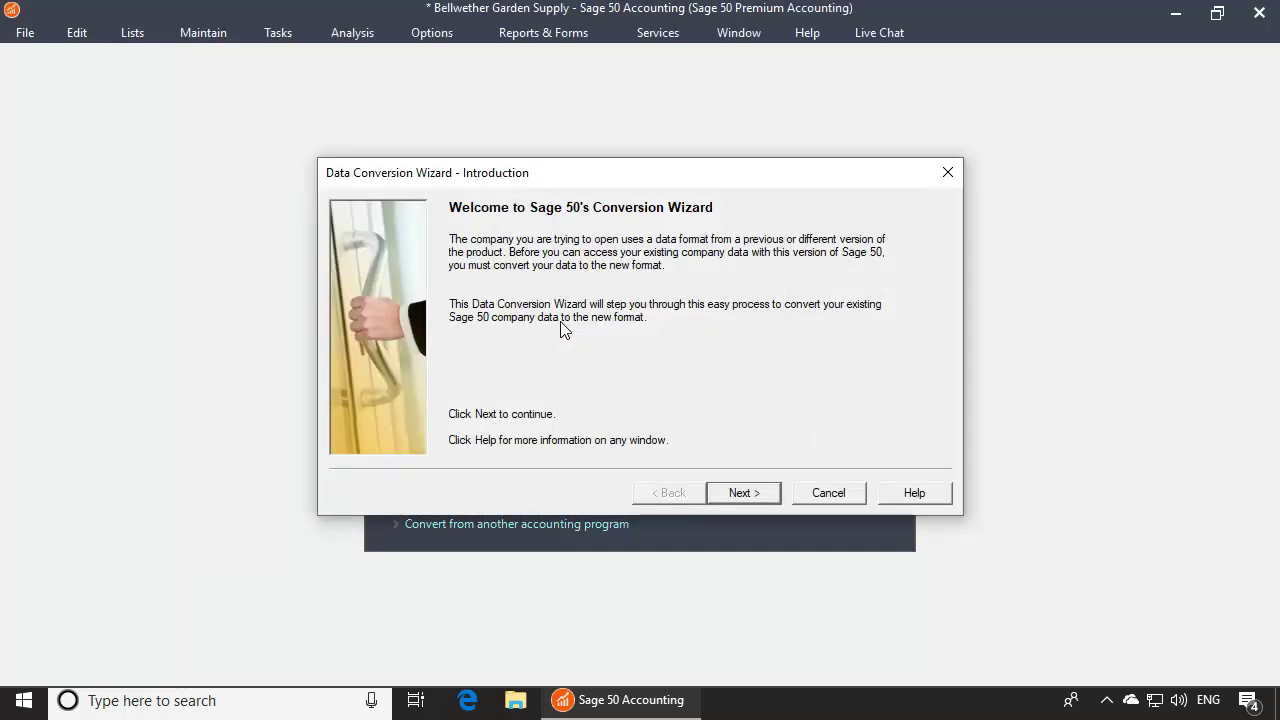
click(743, 493)
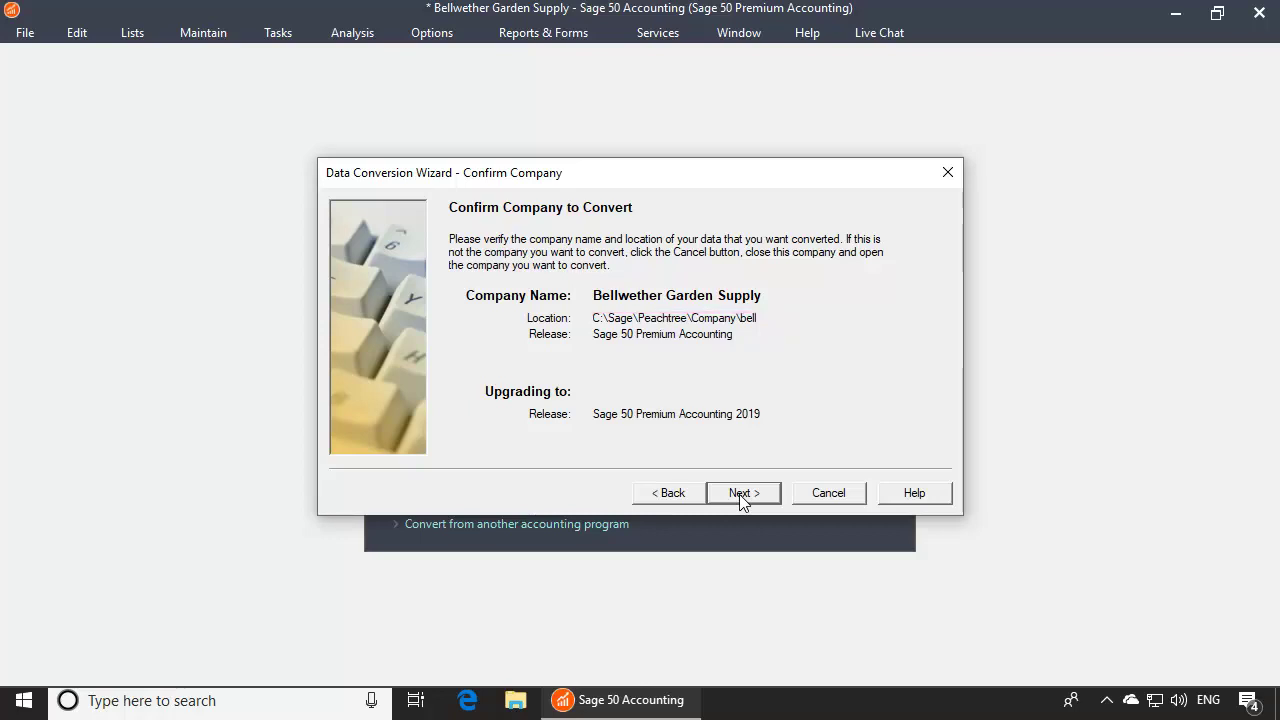
click(741, 494)
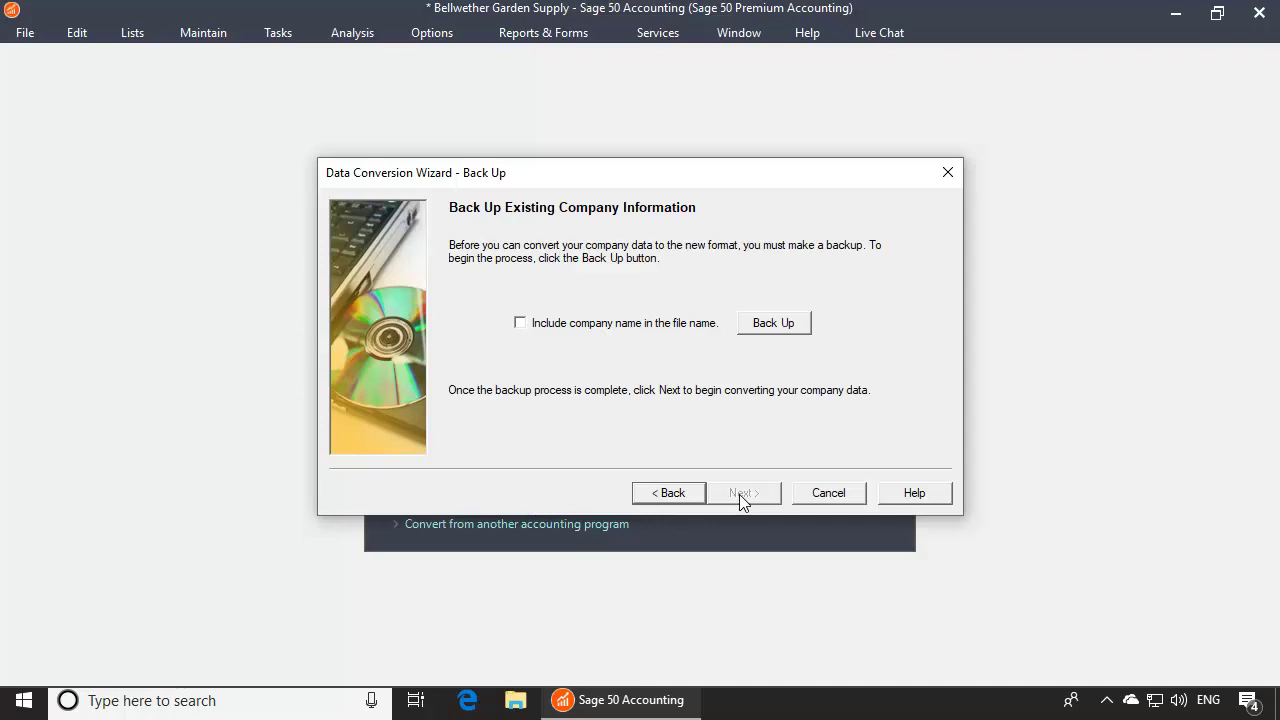
Back up the company data to the Desktop as Bellwether-backup2019.ptb, with the company name included in the file name.
click(520, 323)
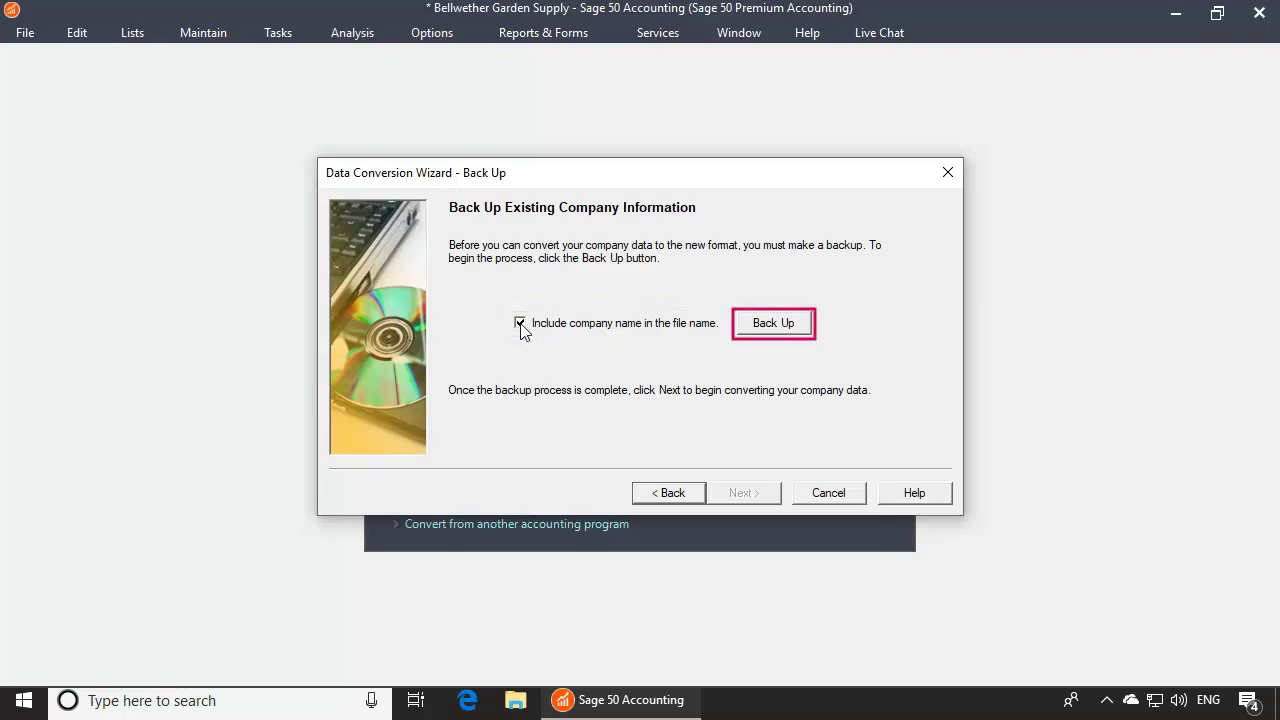
click(771, 324)
click(591, 236)
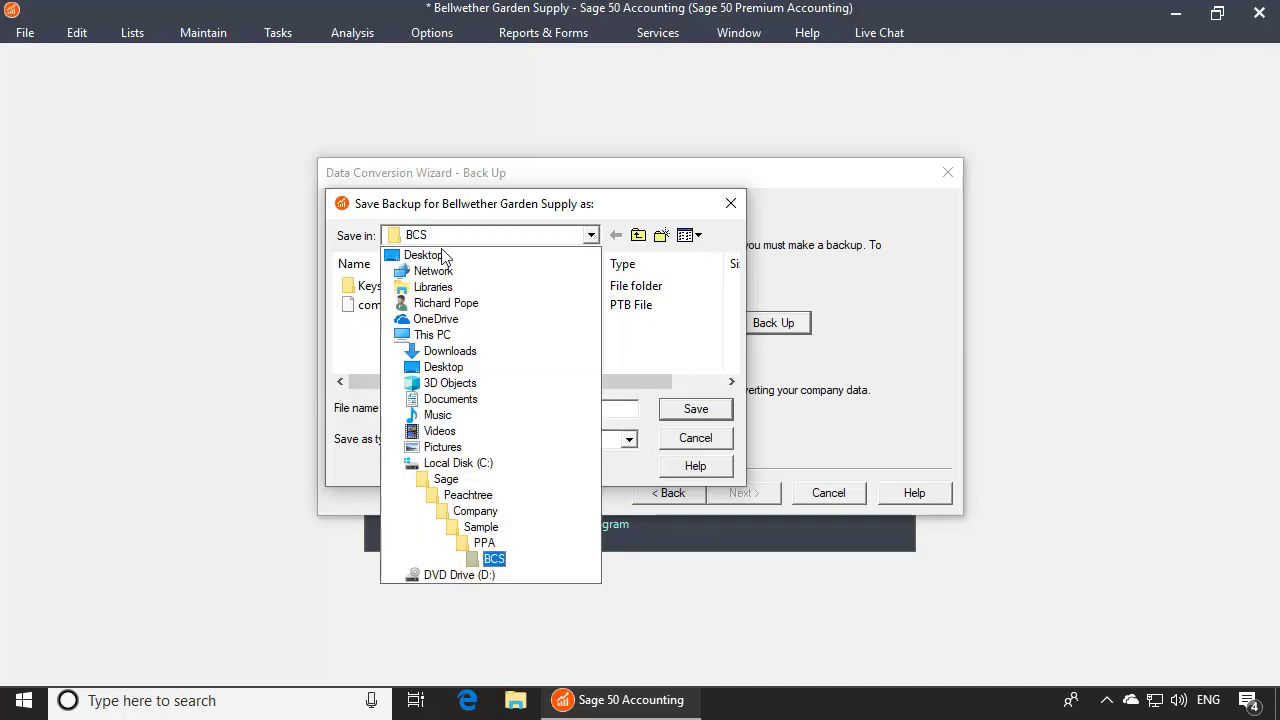
click(433, 257)
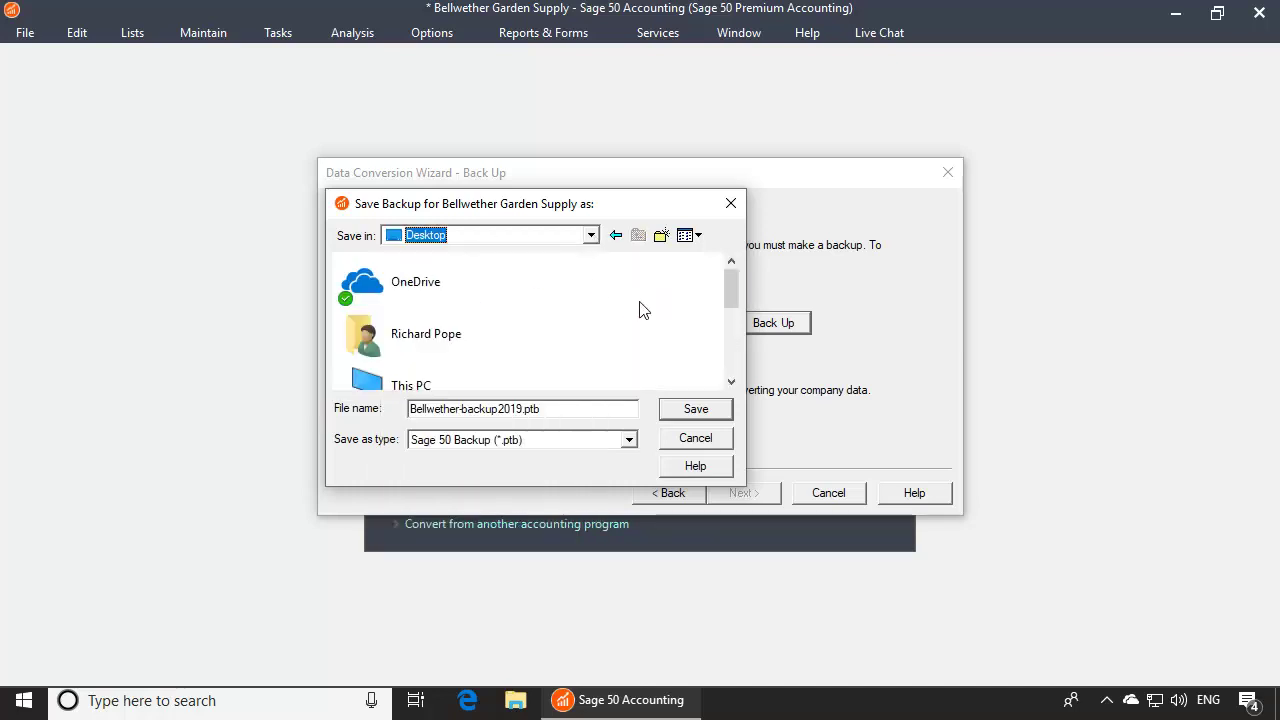
click(695, 409)
click(658, 418)
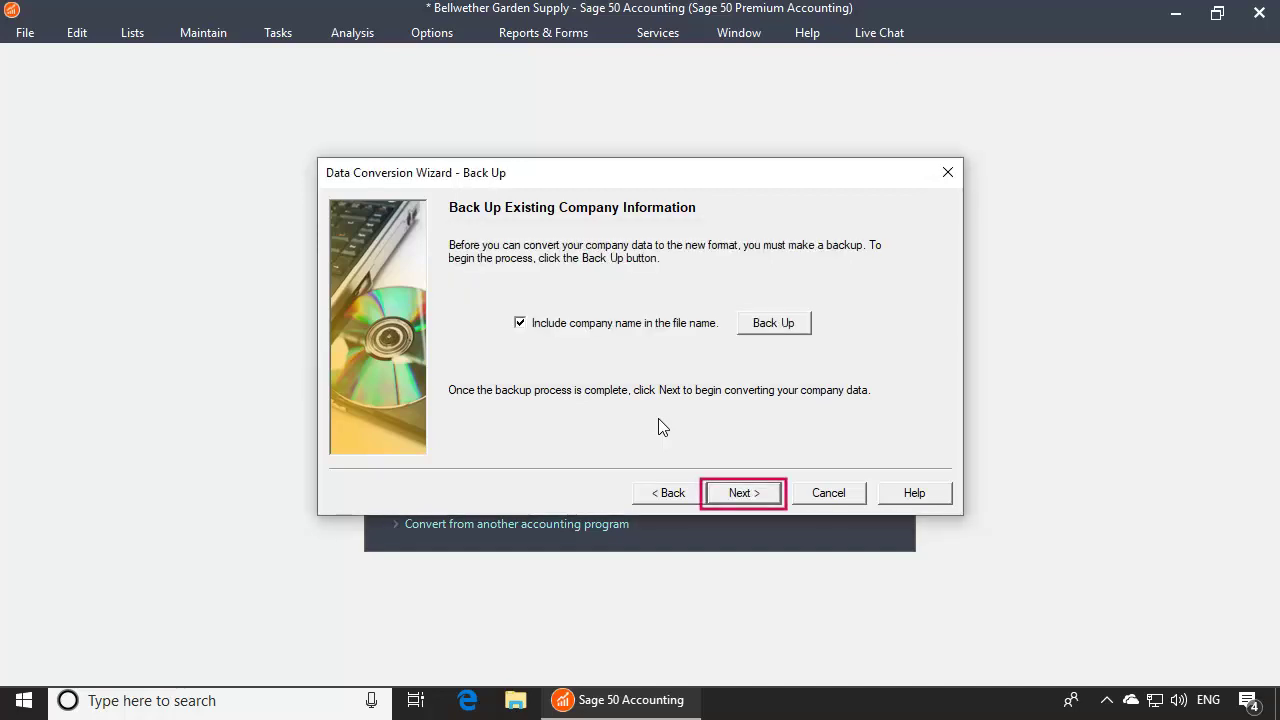
Convert the Bellwether Garden Supply data to the new format and finish the Data Conversion Wizard.
click(745, 494)
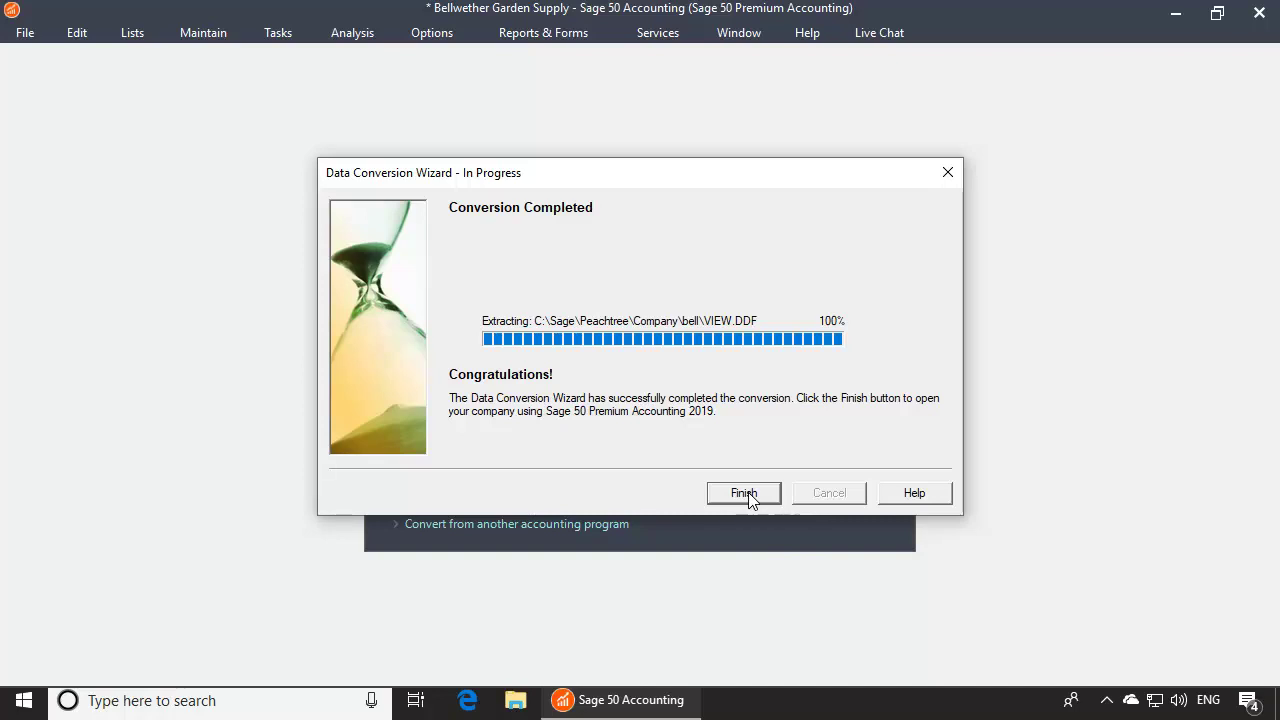
click(745, 495)
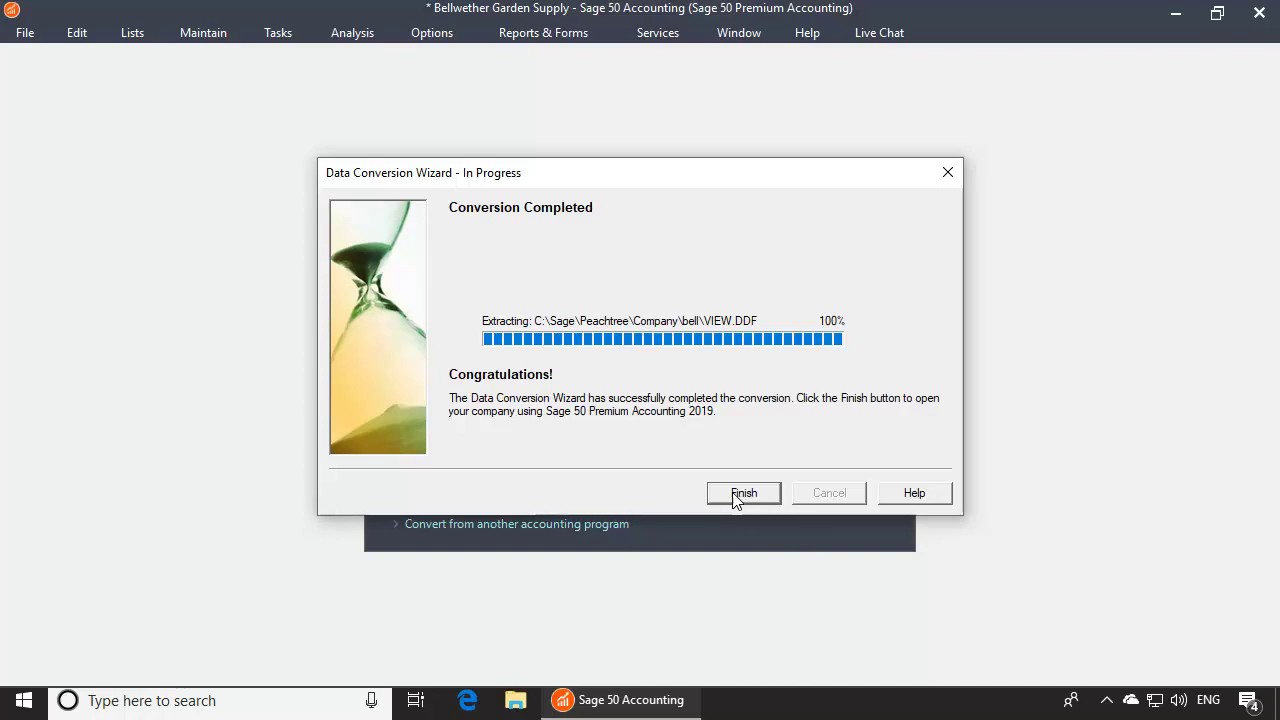